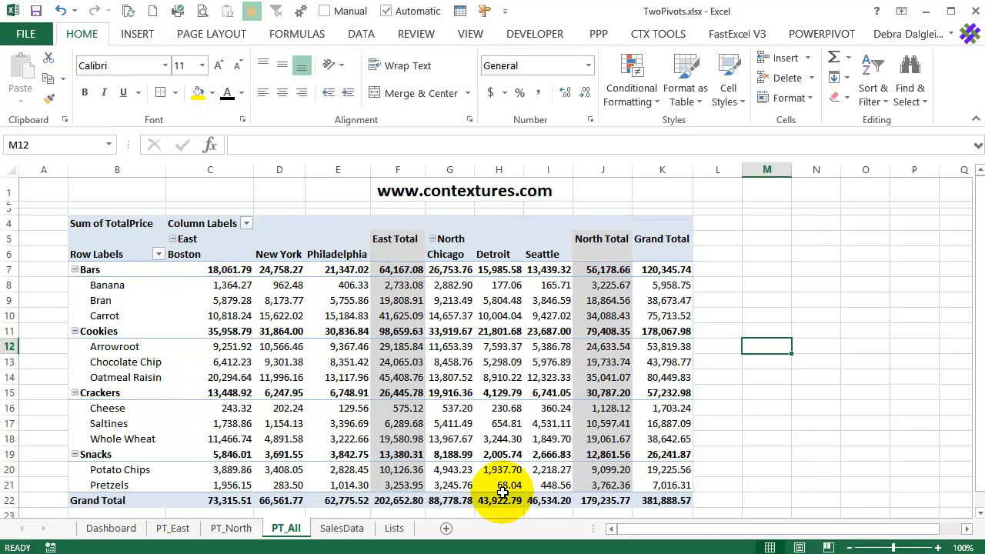
Review the pivot tables on the PT_North, PT_East and PT_All sheets and return to the Dashboard sheet
click(233, 530)
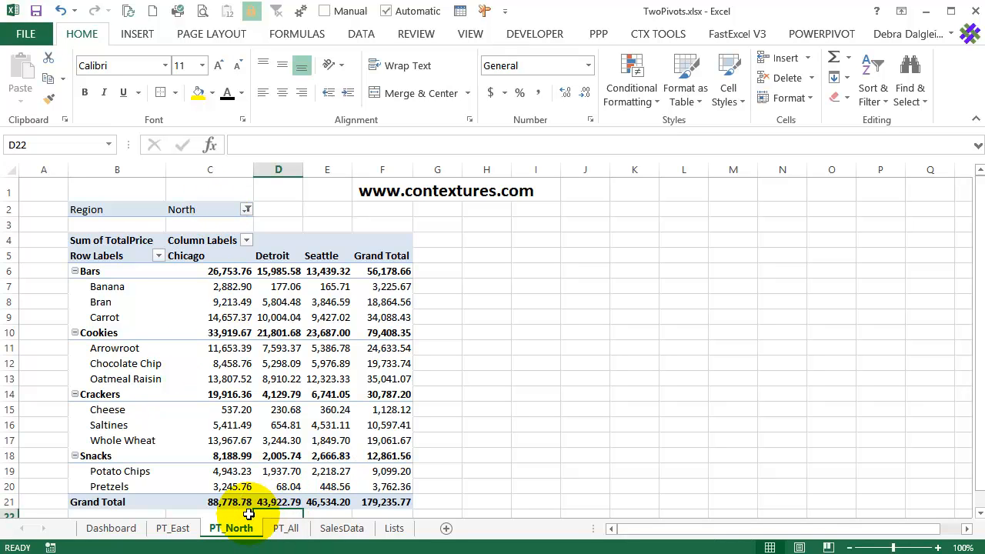
click(176, 530)
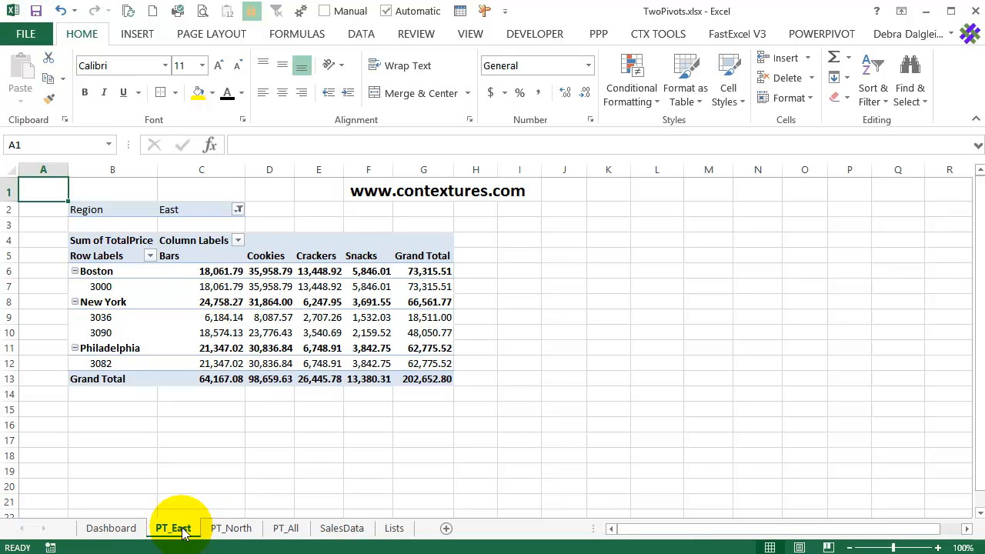
ctrl+click(289, 528)
click(111, 529)
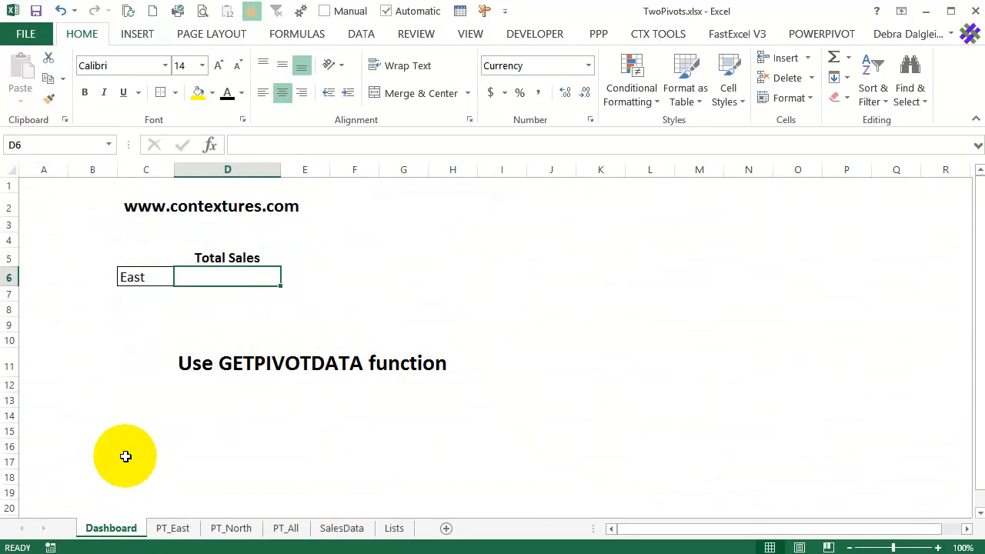
View the region choices available in cell C6 of the Dashboard without changing the selection
click(140, 278)
click(181, 278)
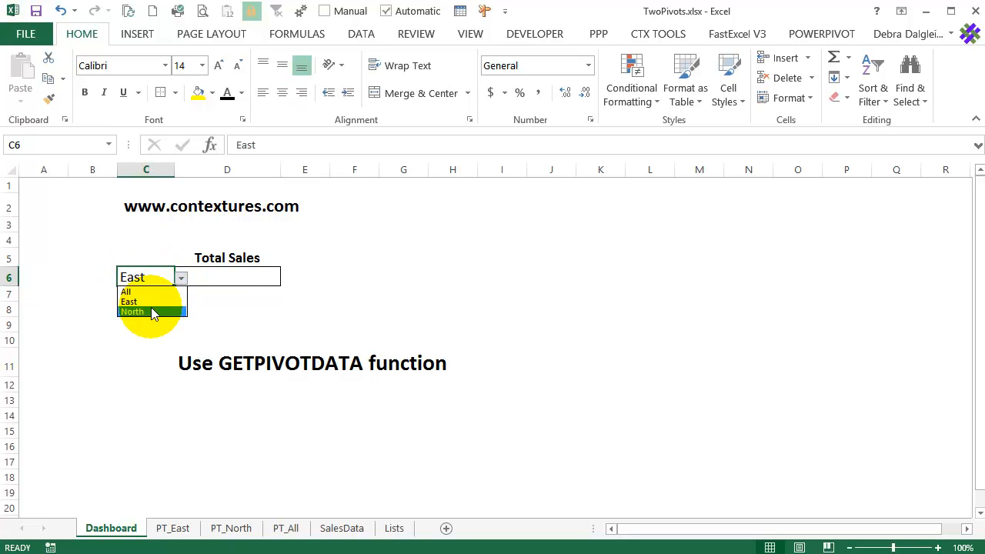
click(217, 273)
Enter a GETPIVOTDATA formula in Dashboard cell D6 that returns the overall grand total in G13 of the PT_East pivot table
click(216, 275)
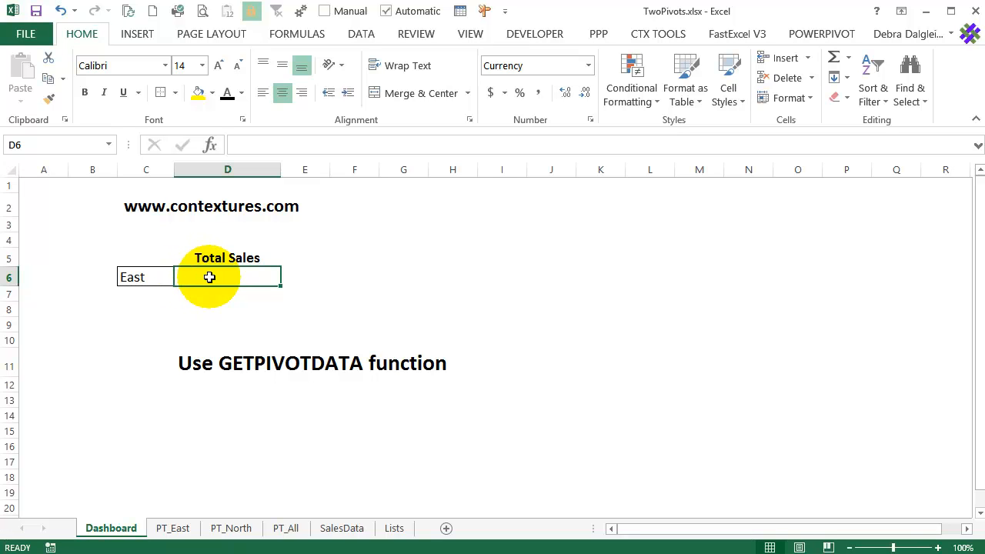
text(=)
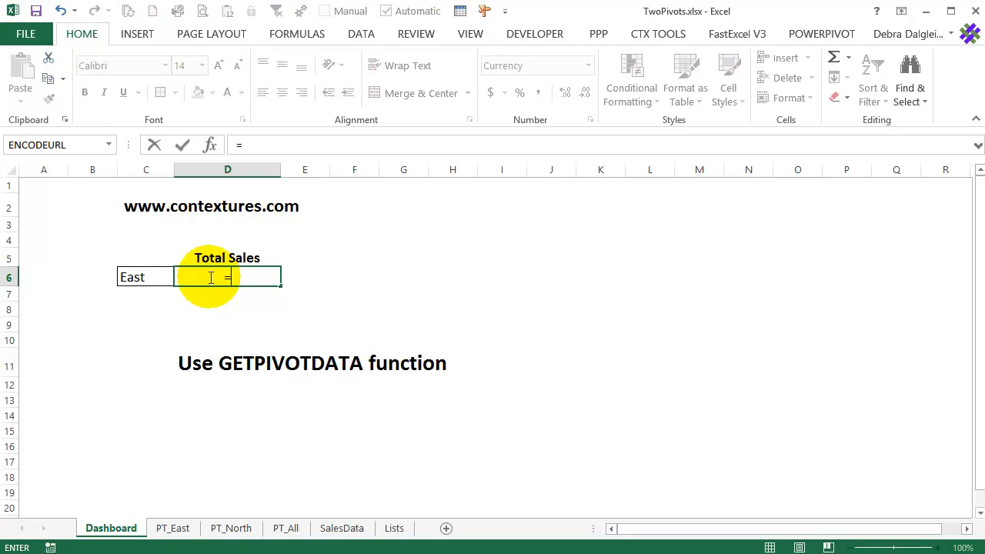
click(186, 530)
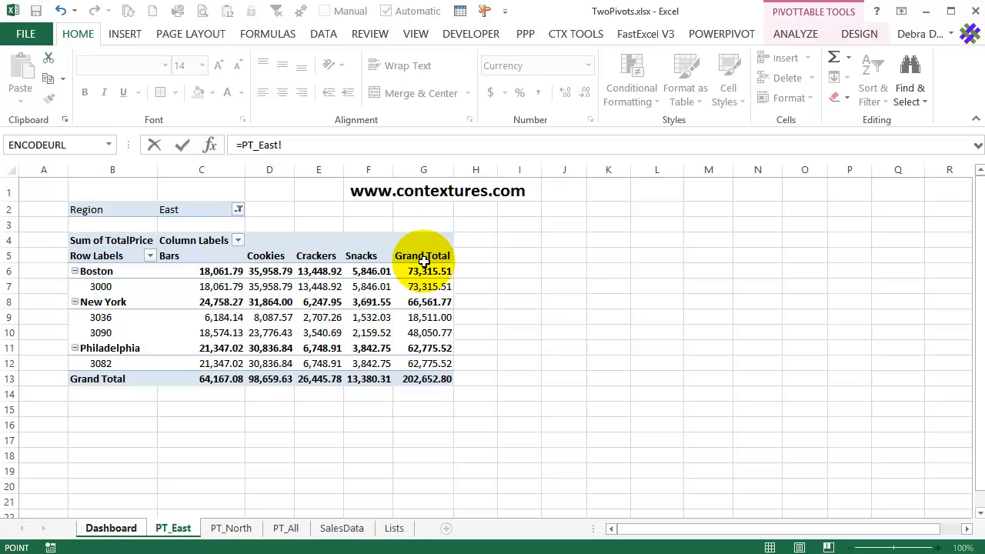
click(420, 378)
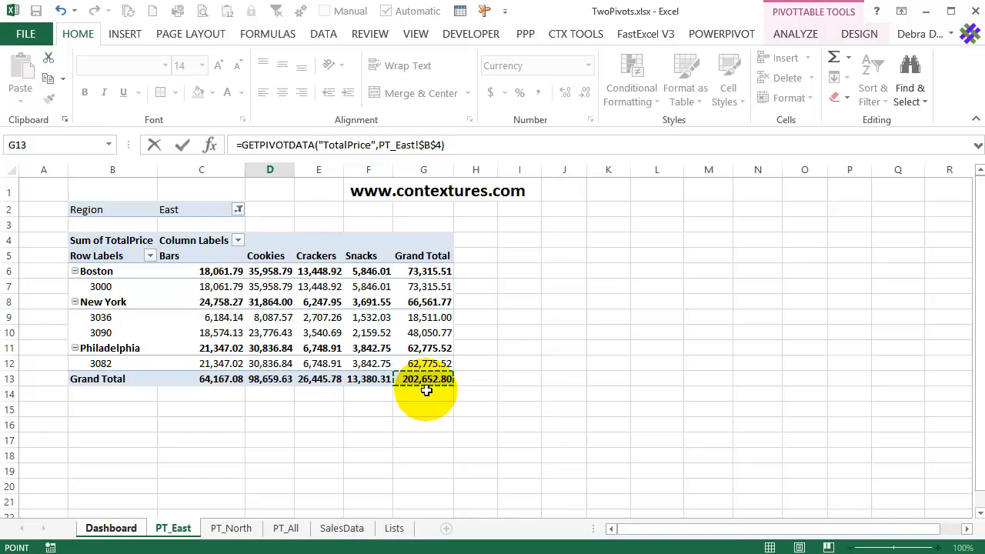
key(Return)
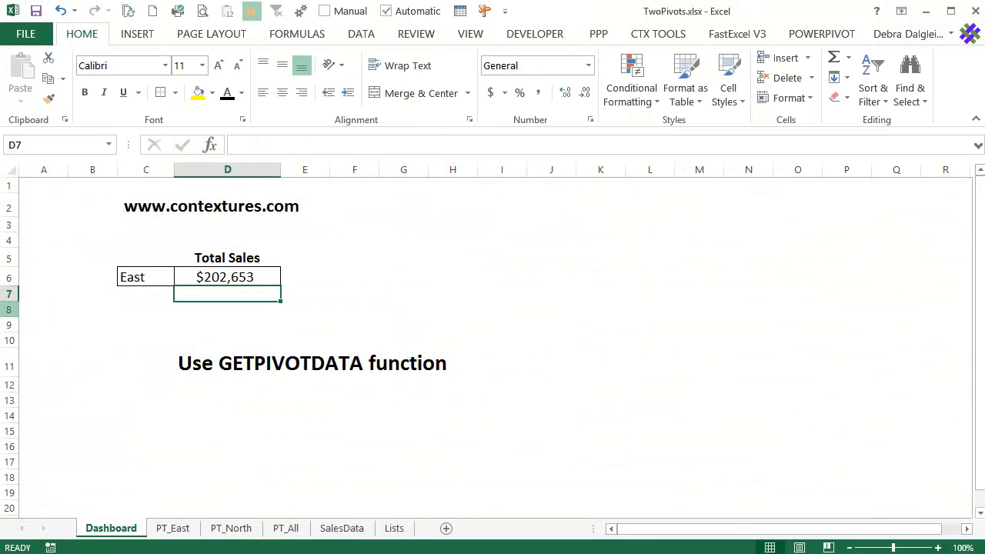
Compare D6's pivot table reference $B$4 with the starting cell of the pivot tables on PT_East, PT_North and PT_All
click(254, 277)
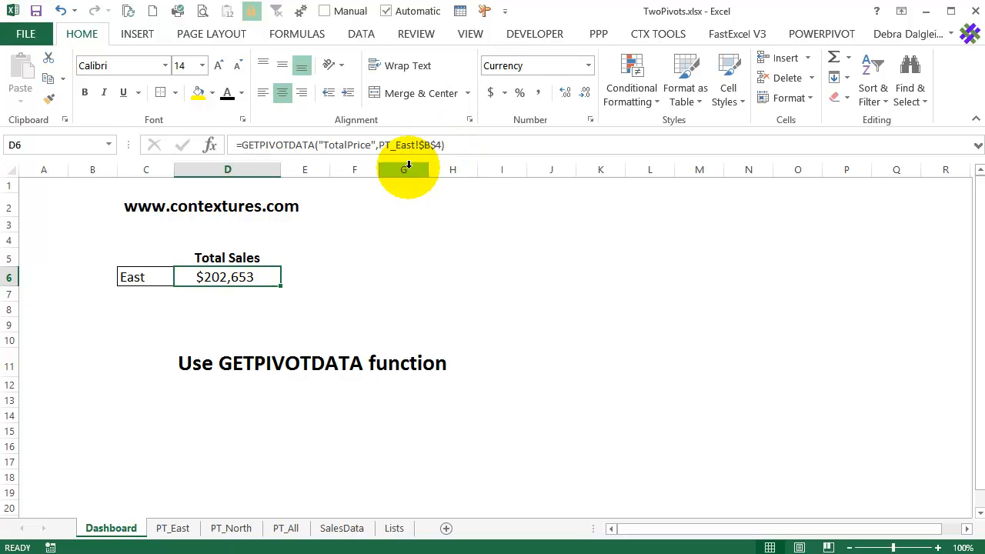
click(177, 530)
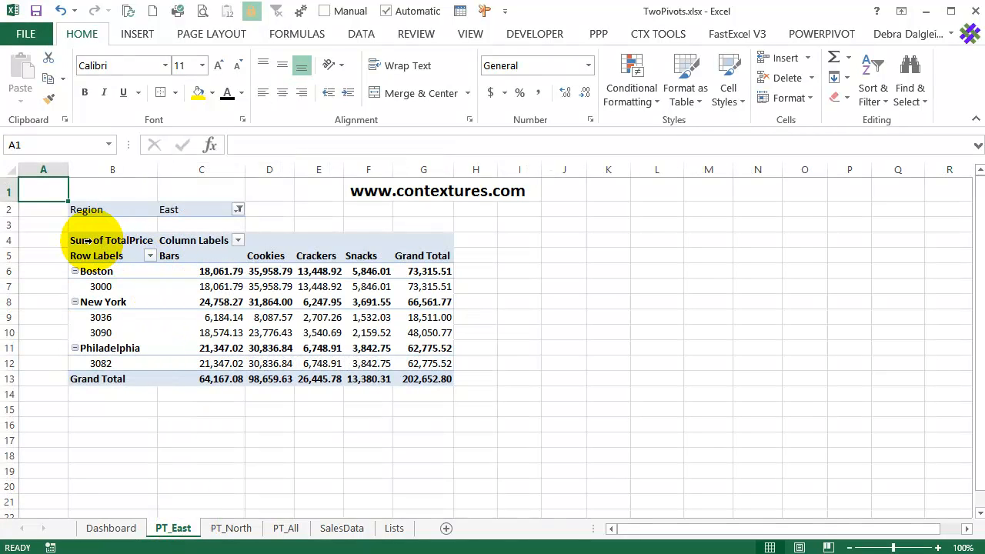
click(231, 528)
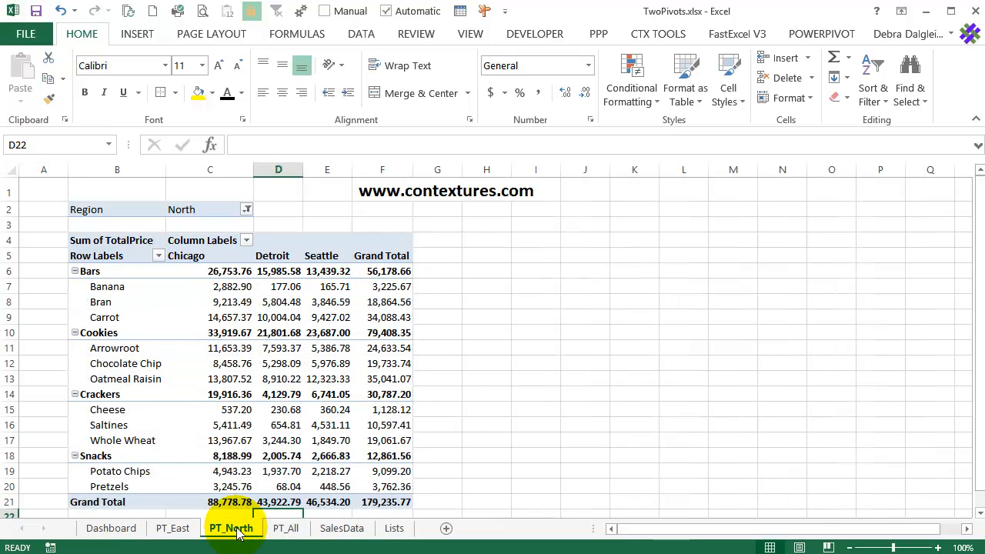
click(286, 528)
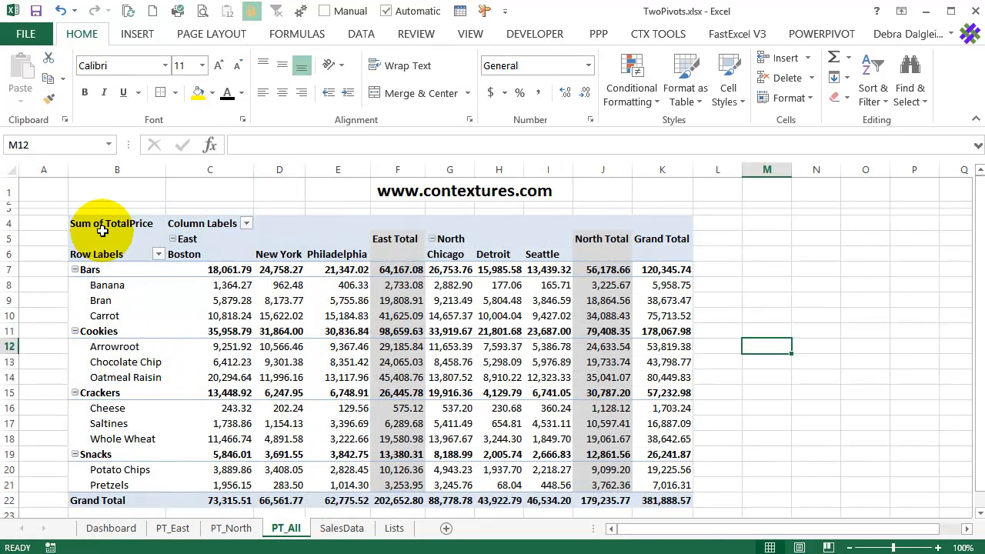
click(111, 528)
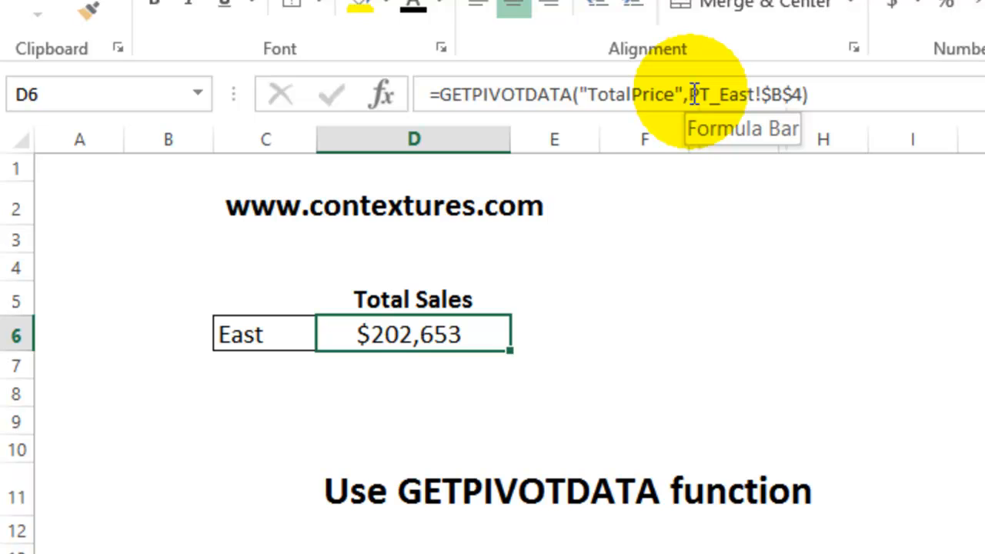
In D6's formula, start an INDIRECT function before the sheet reference, with "PT_" in quotes followed by an ampersand
click(693, 94)
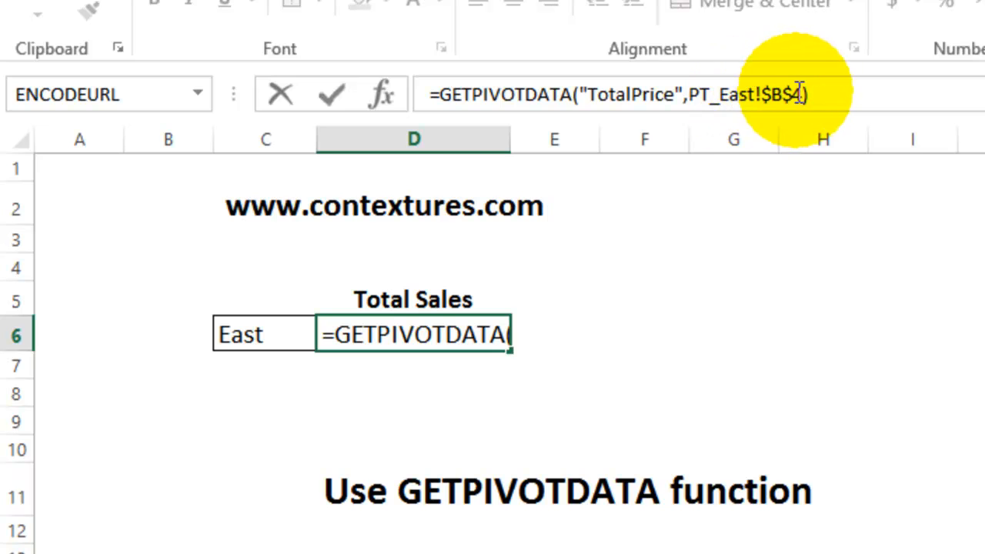
drag(695, 96, 756, 94)
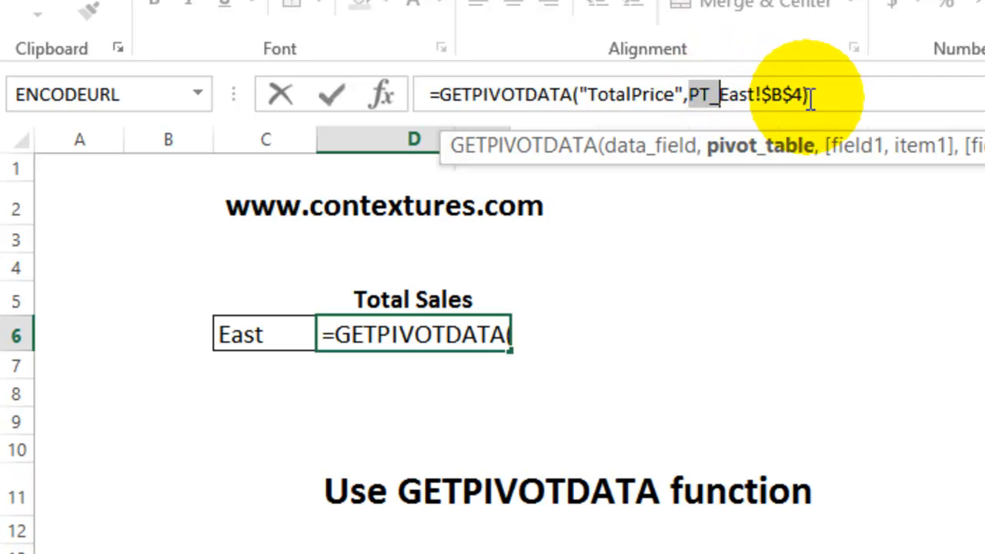
click(688, 92)
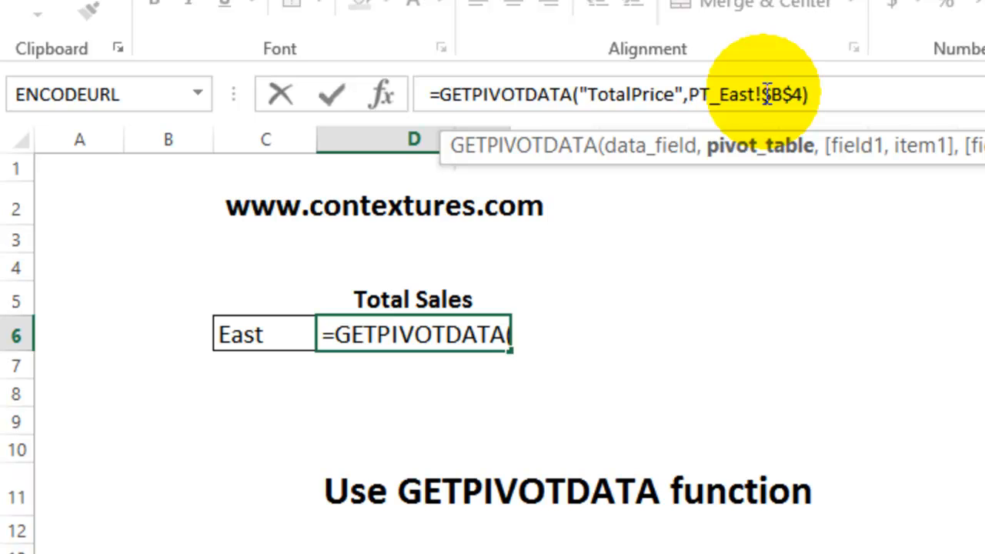
text(indirect)
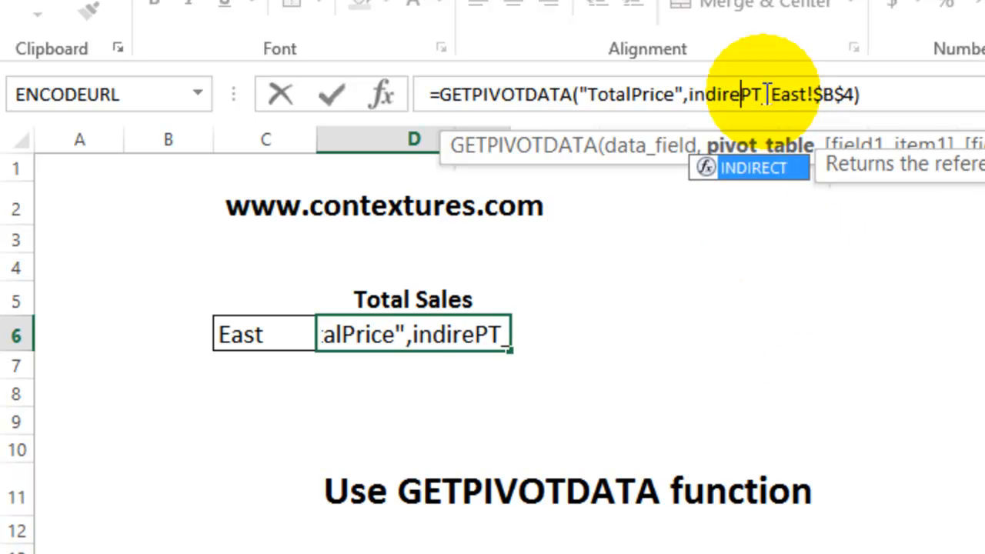
text(()
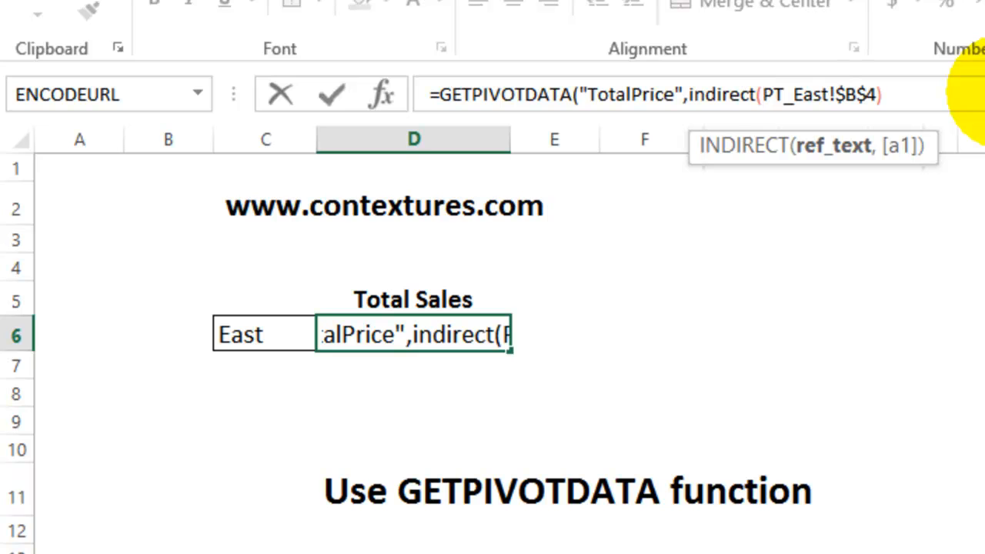
text(")
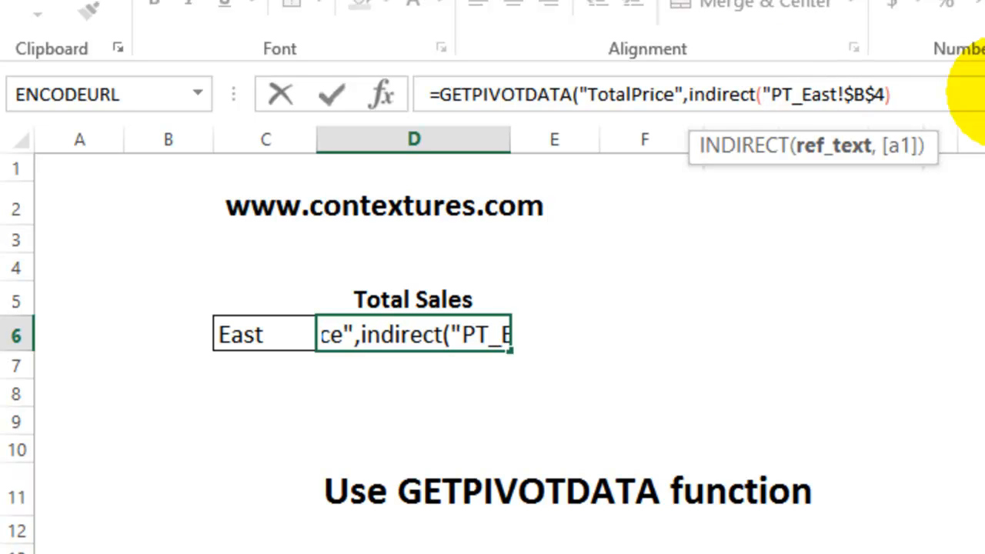
click(802, 94)
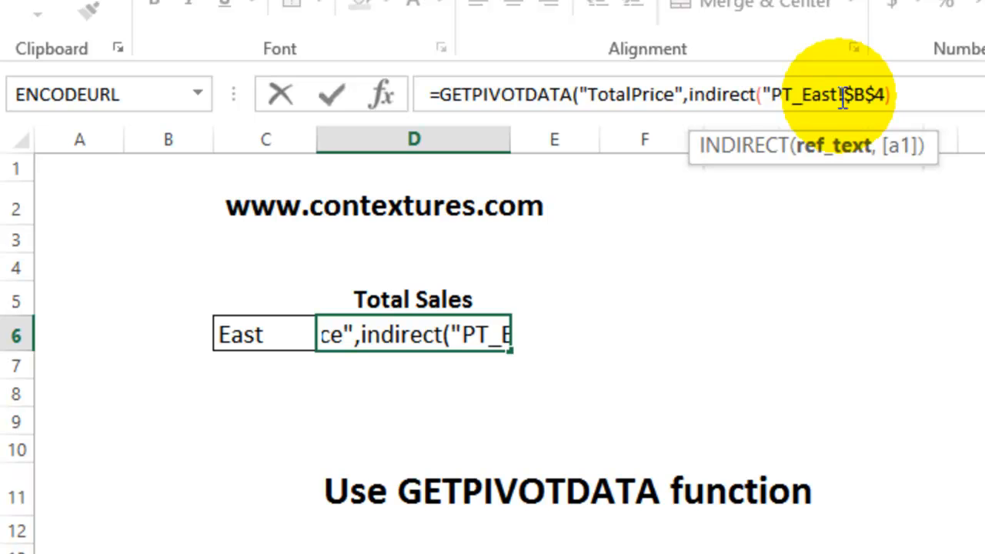
text(")
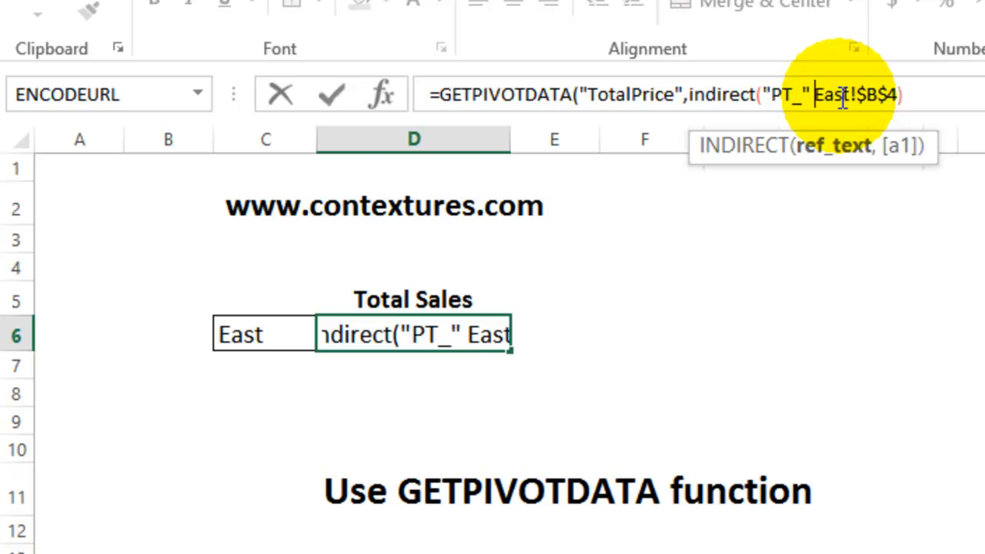
text( &)
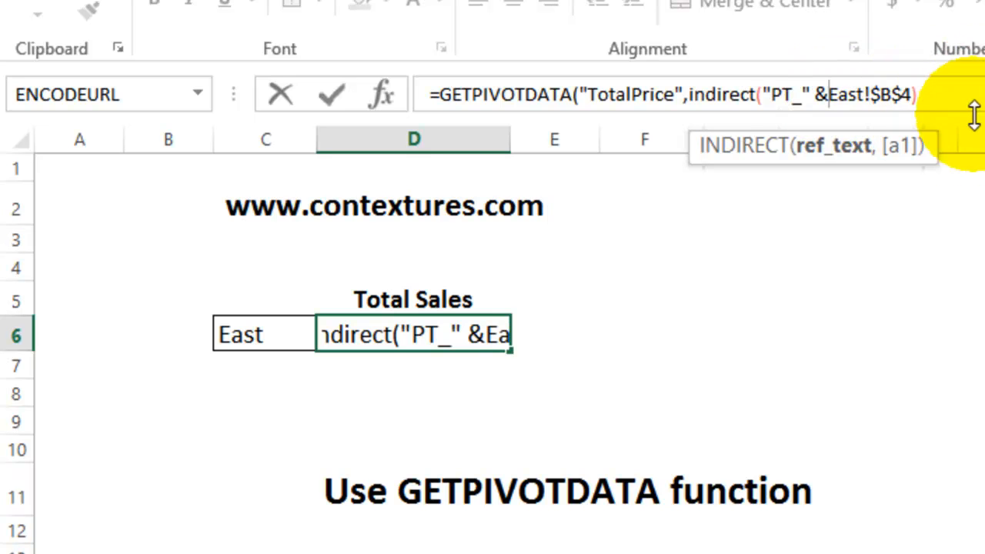
Replace East in the formula with a reference to C6, join it to the quoted text "!$B$4", and close and enter the INDIRECT formula
drag(834, 94, 869, 94)
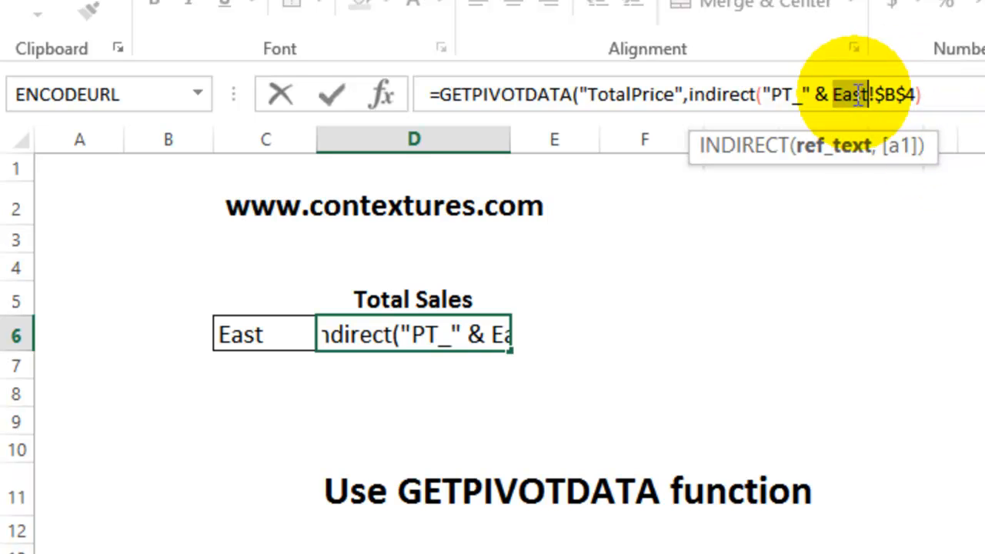
click(267, 333)
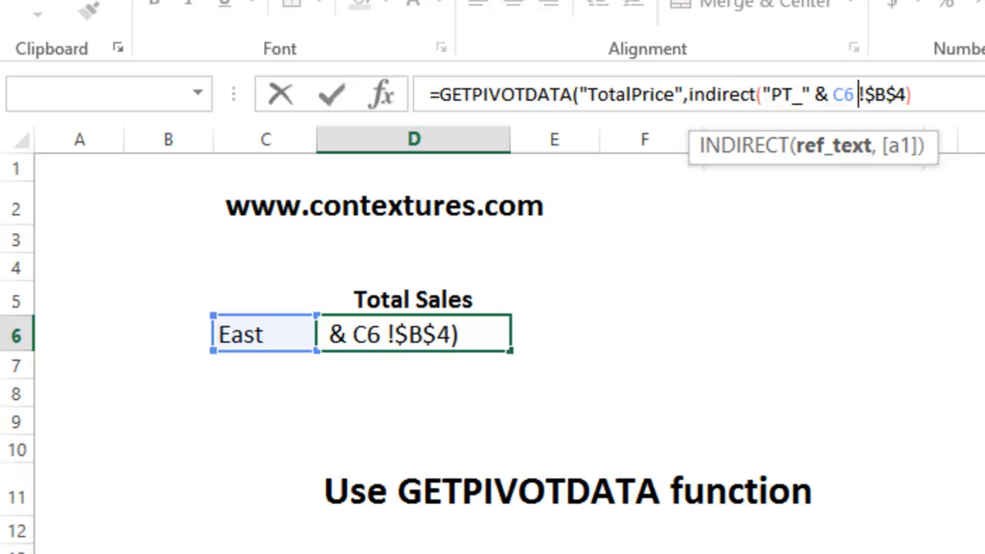
text(&)
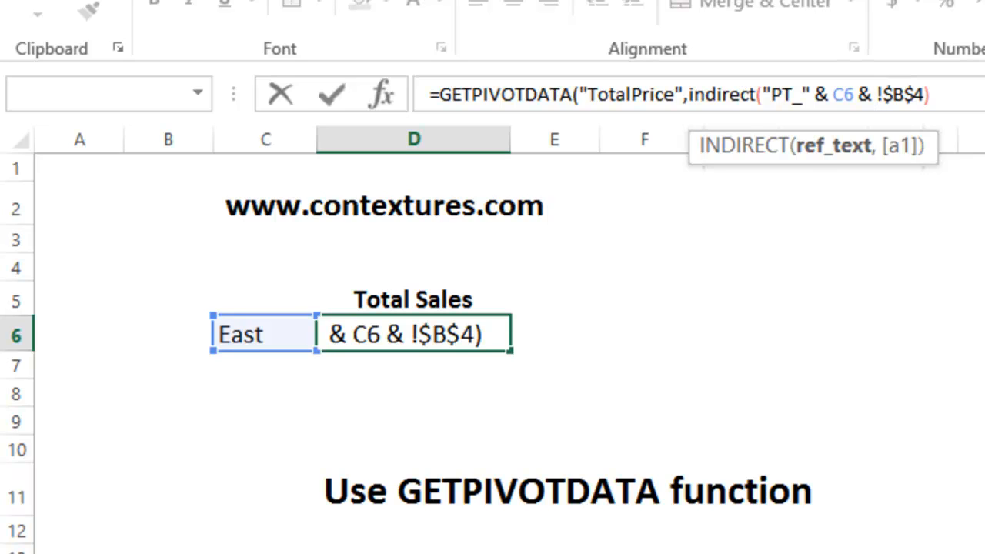
text(")
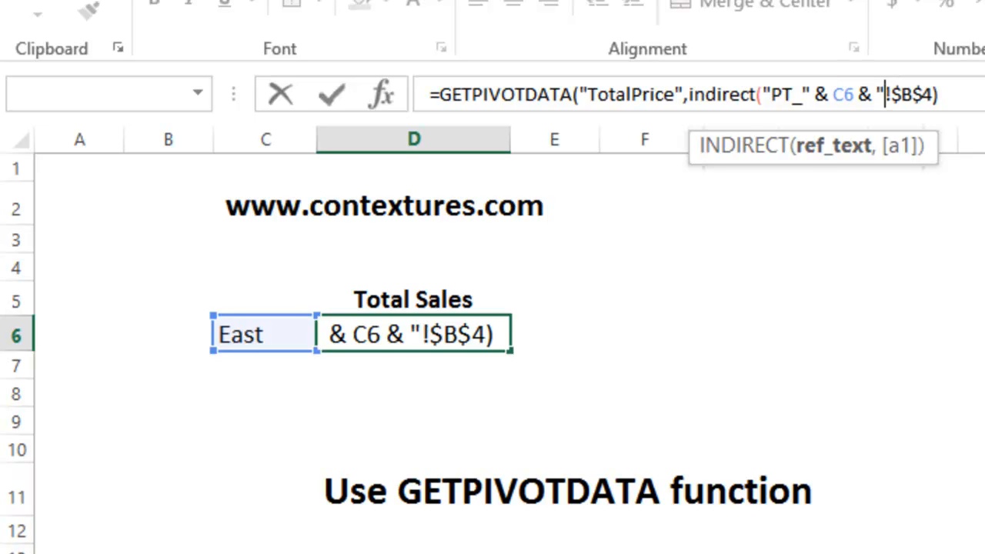
click(934, 94)
text(")
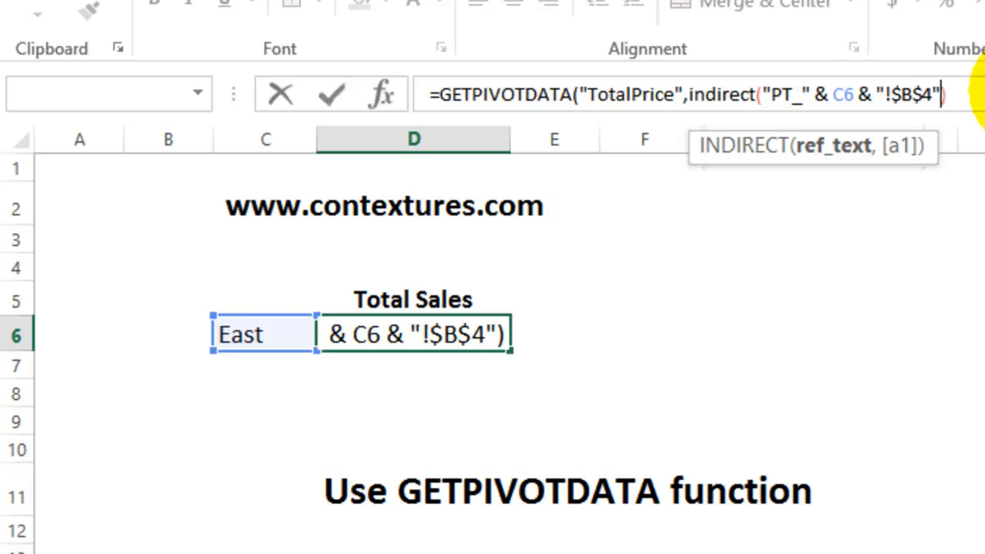
key(Right)
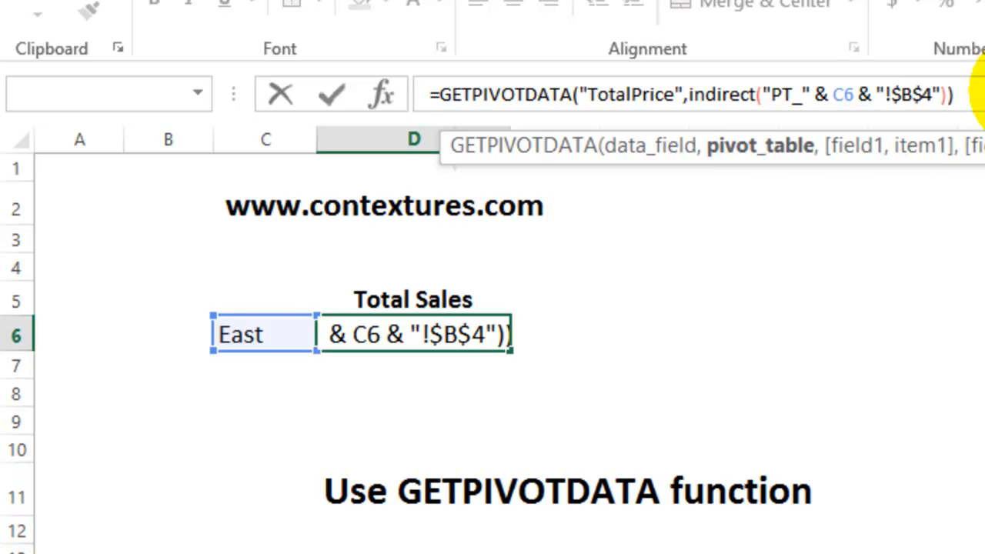
key(ctrl+Return)
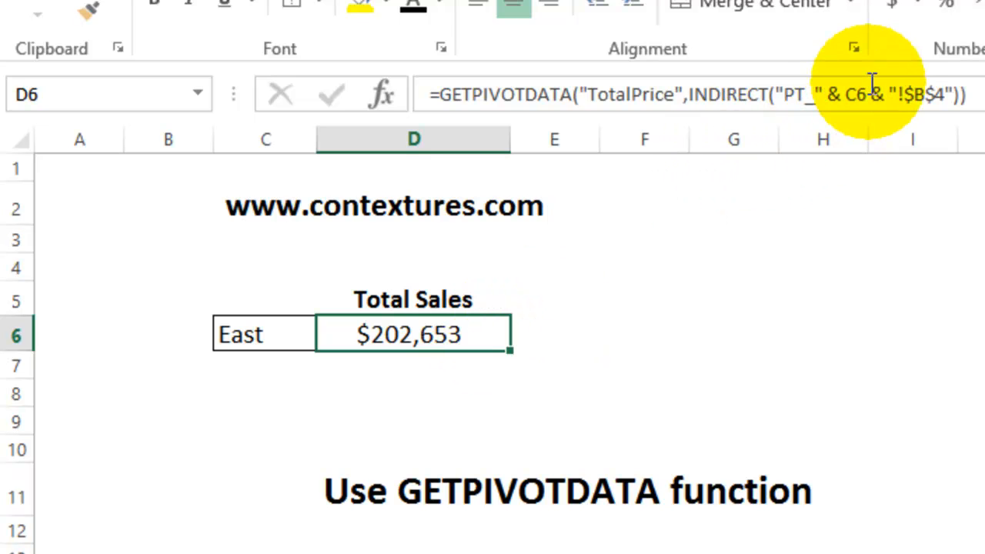
Test the formula by choosing North in C6 and checking the grand total on the PT_North sheet
click(264, 336)
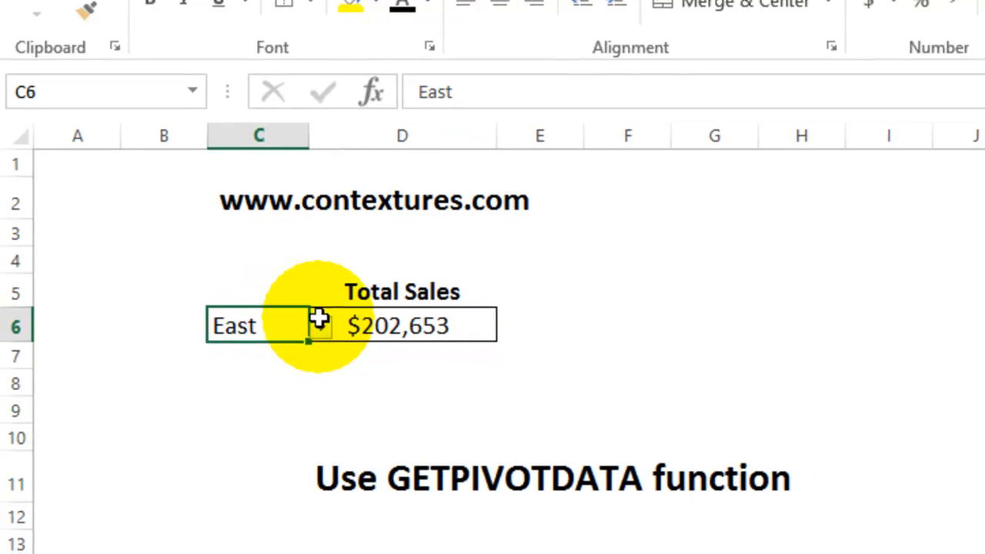
click(324, 336)
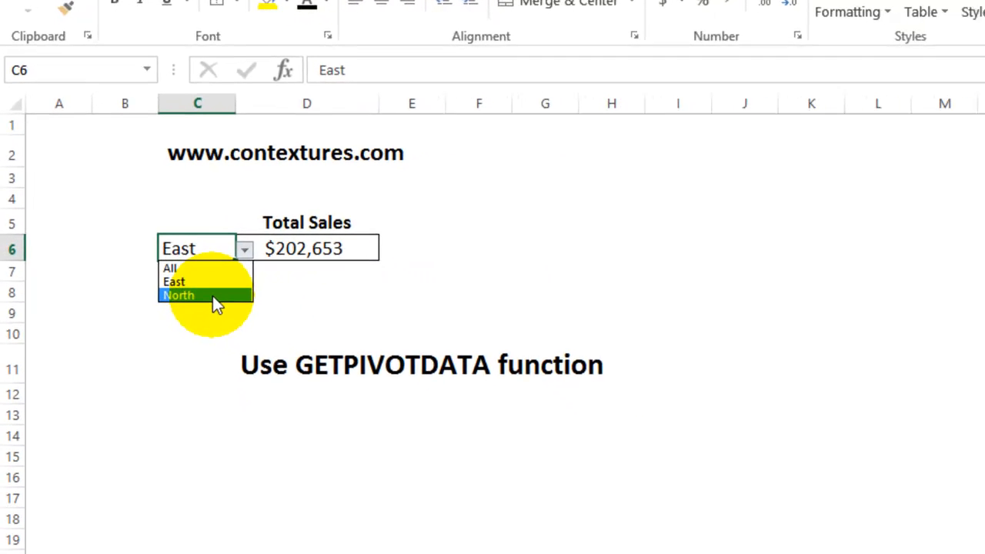
click(214, 296)
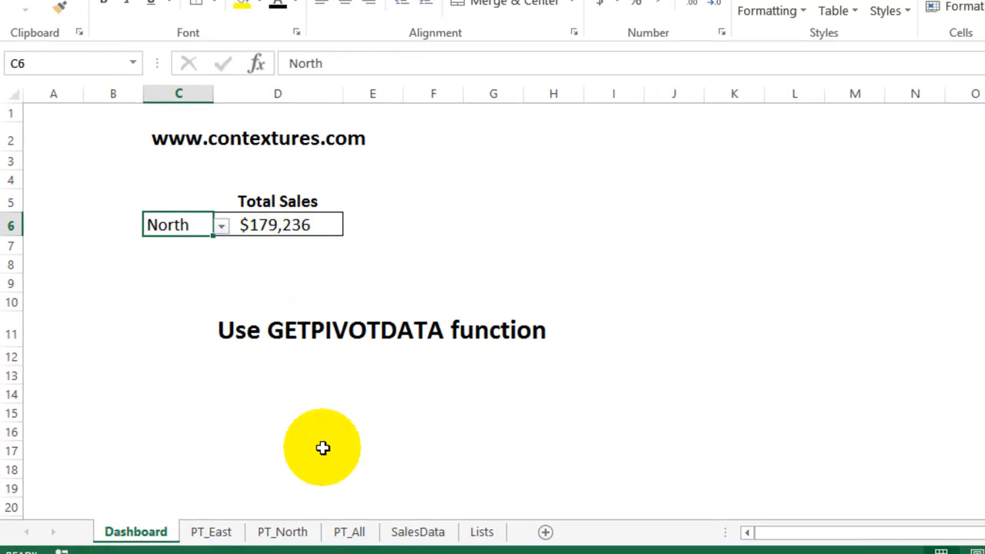
click(293, 533)
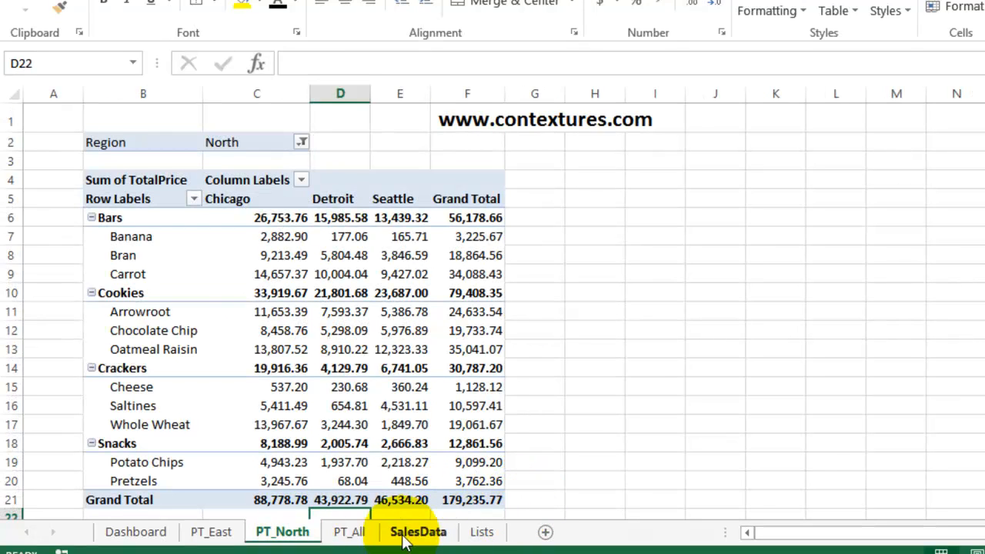
Check the grand total on the PT_All sheet, set the Dashboard region in C6 to All and select the Total Sales cell
click(348, 533)
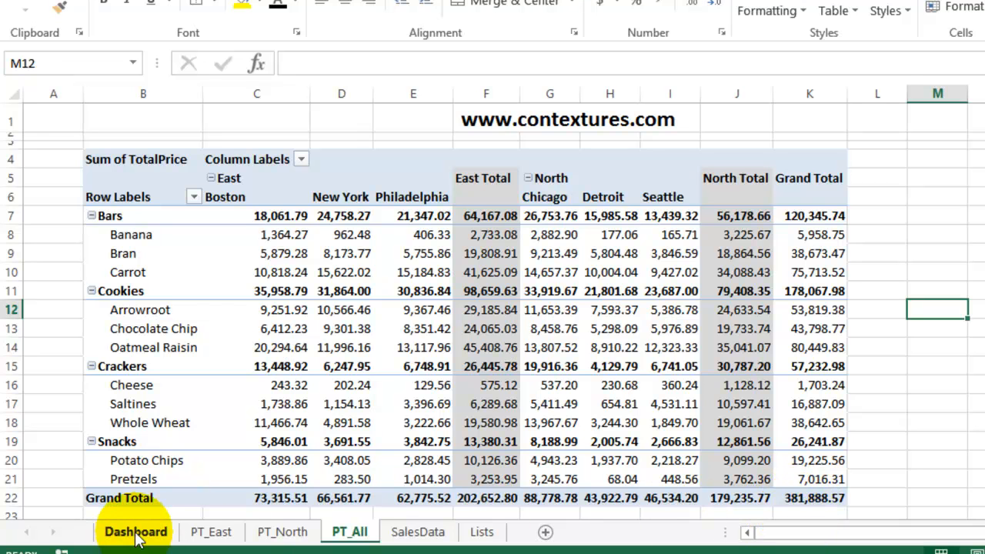
click(137, 534)
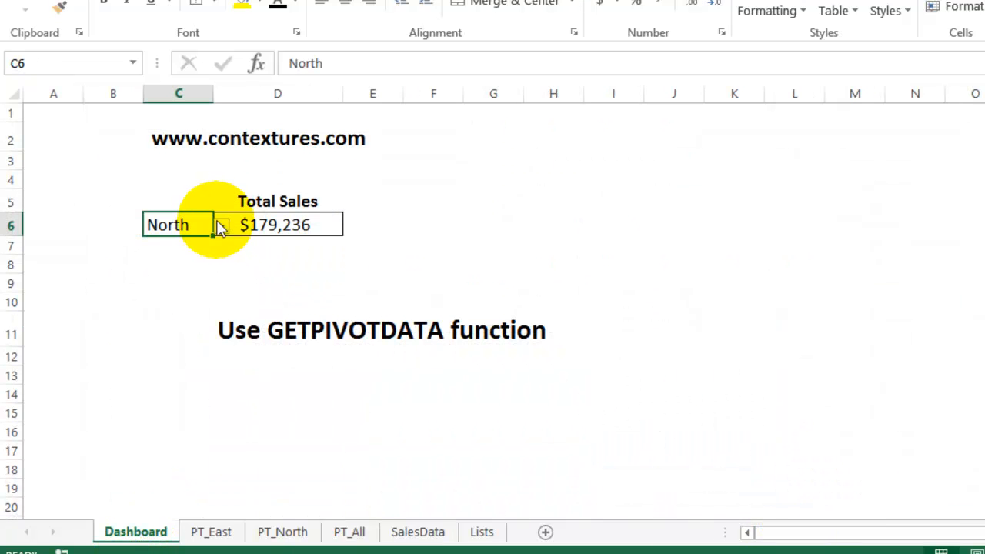
click(221, 226)
click(191, 243)
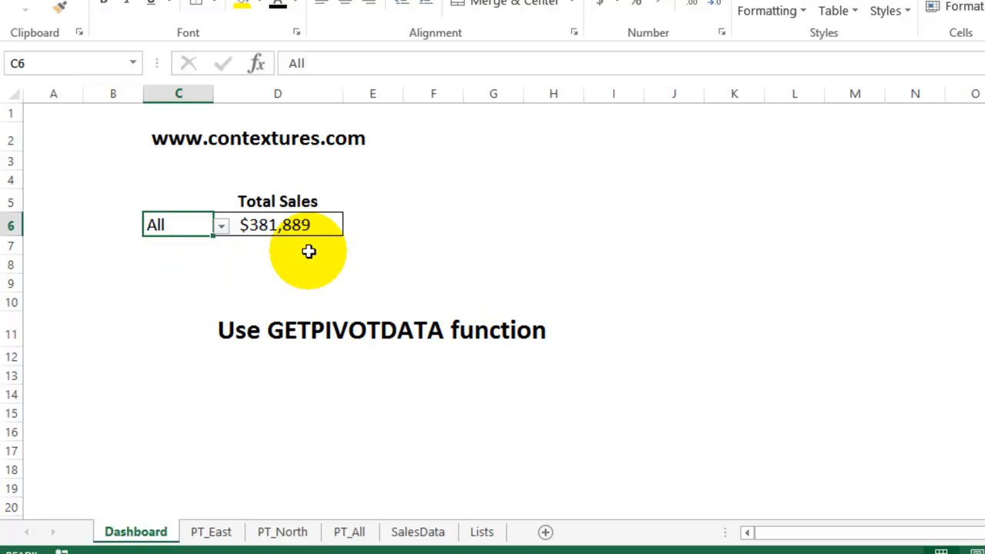
click(330, 223)
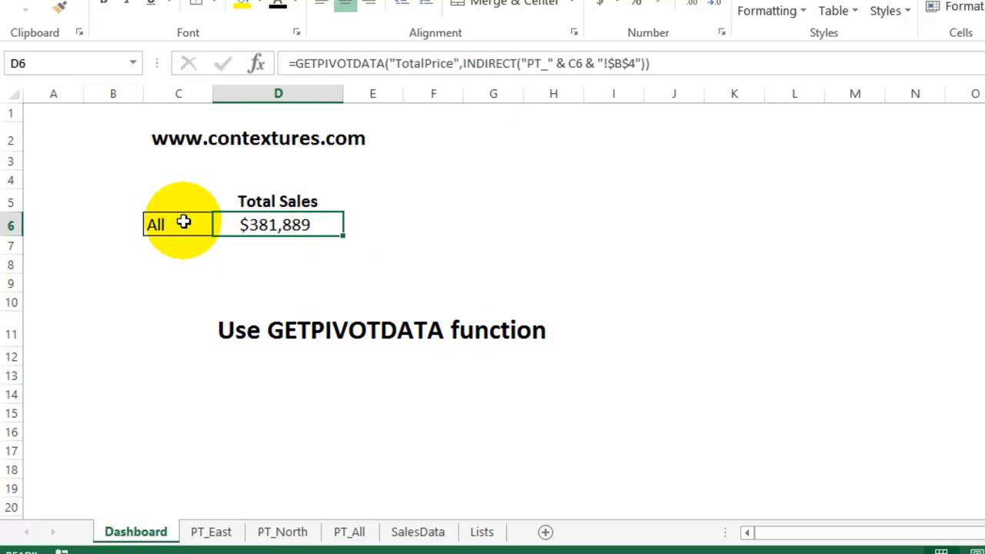